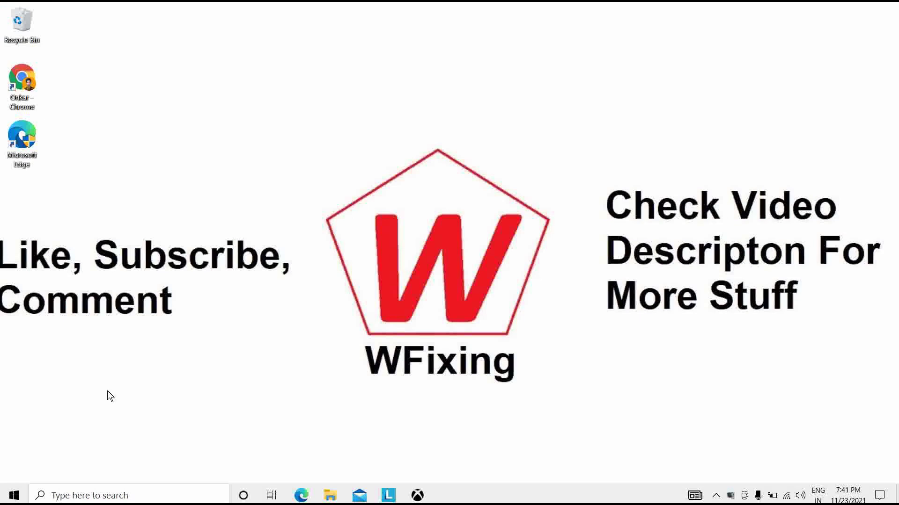
- Open the Start menu from the taskbar's Start button
left_click(14, 497)
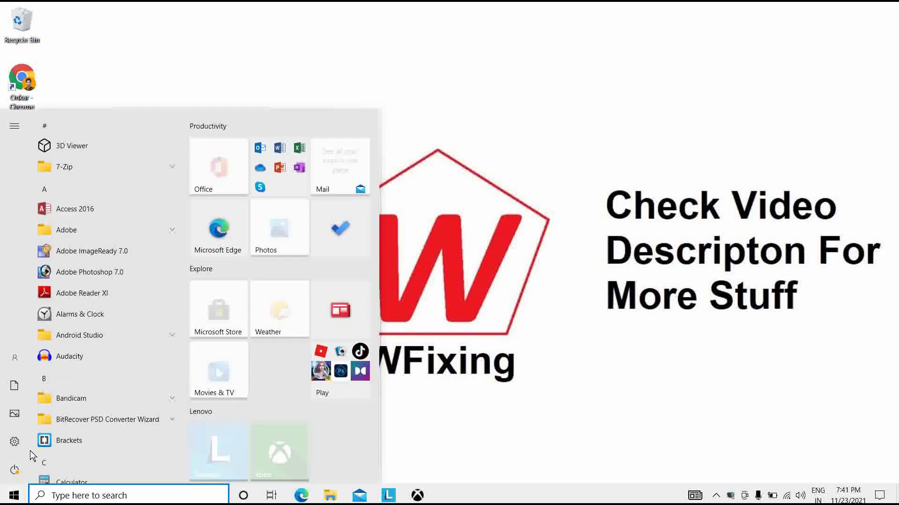
- Launch Windows Settings and go to the Apps section, opening Apps & features
left_click(13, 441)
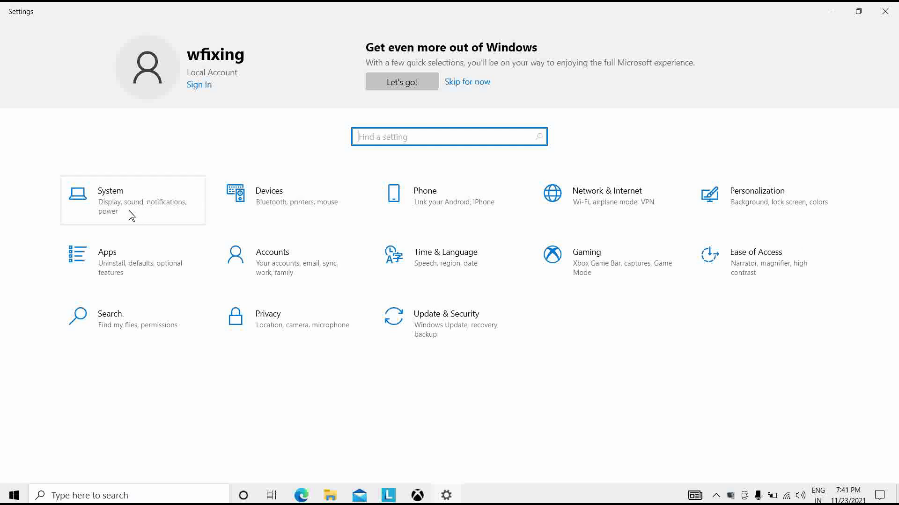
left_click(139, 263)
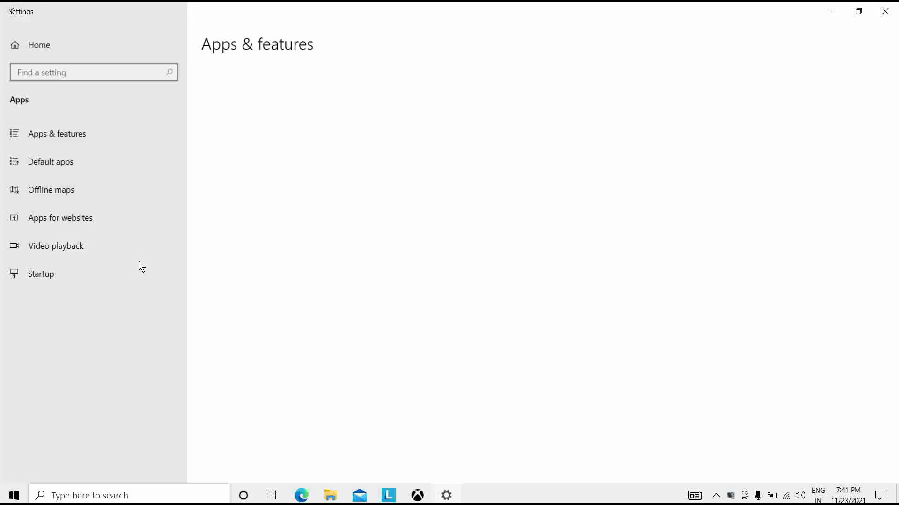
- Go to Default apps and follow the 'Choose default apps by protocol' link below the Reset section
left_click(76, 161)
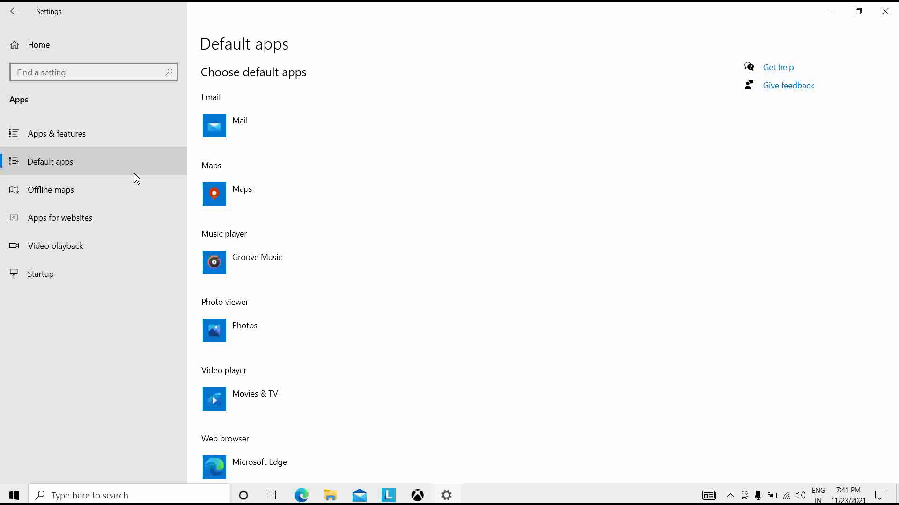
scroll(402, 196, "down", 4)
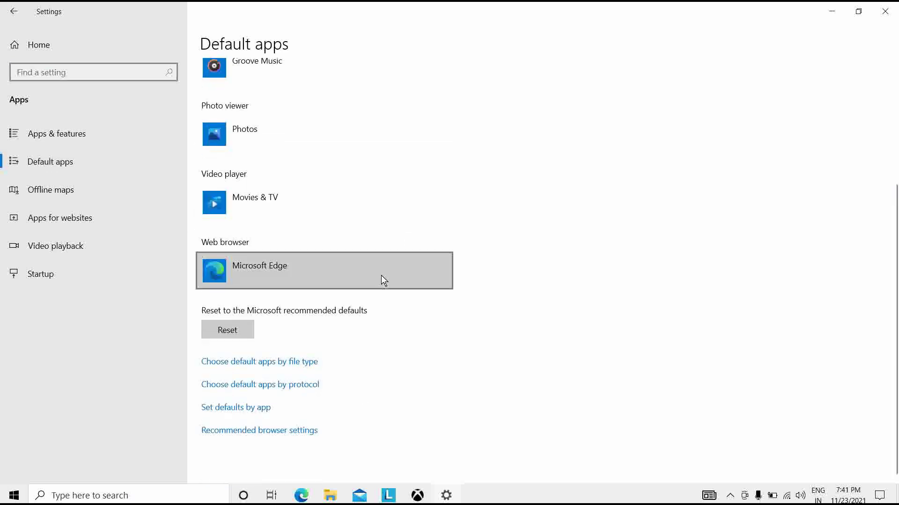
left_click(231, 388)
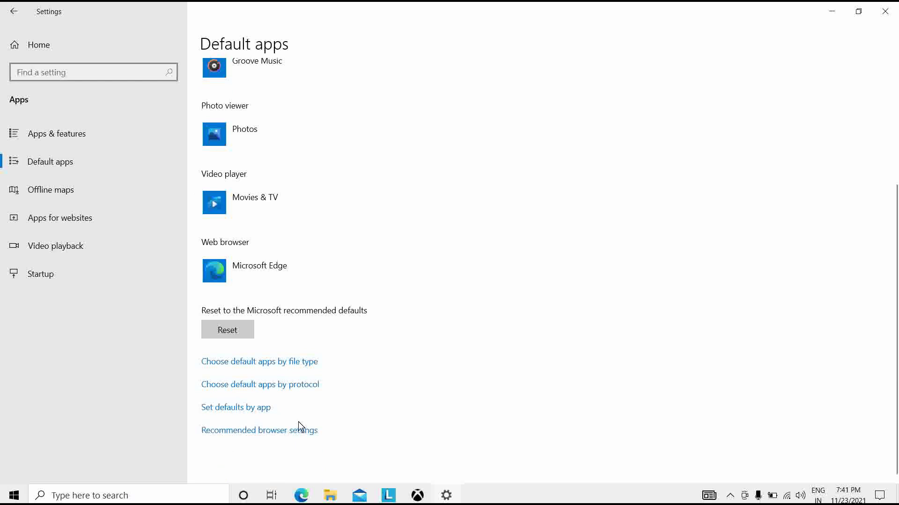
- Reset all default apps to the Microsoft recommended defaults until the check mark appears
left_click(216, 329)
left_click(229, 329)
scroll(300, 177, "up", 5)
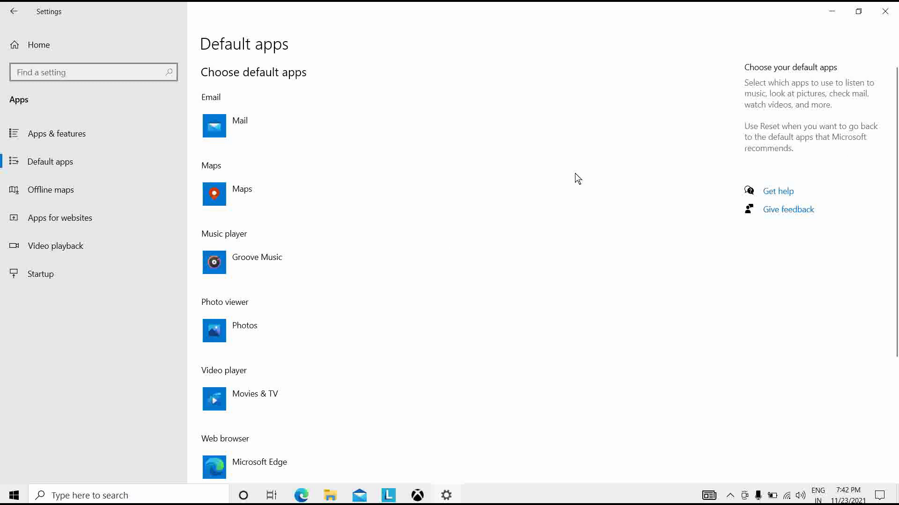
scroll(289, 440, "down", 5)
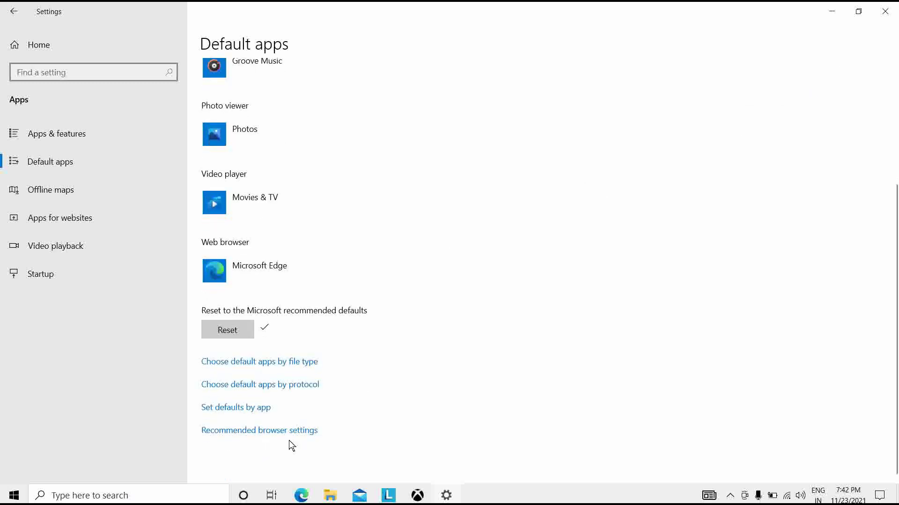
left_click(223, 406)
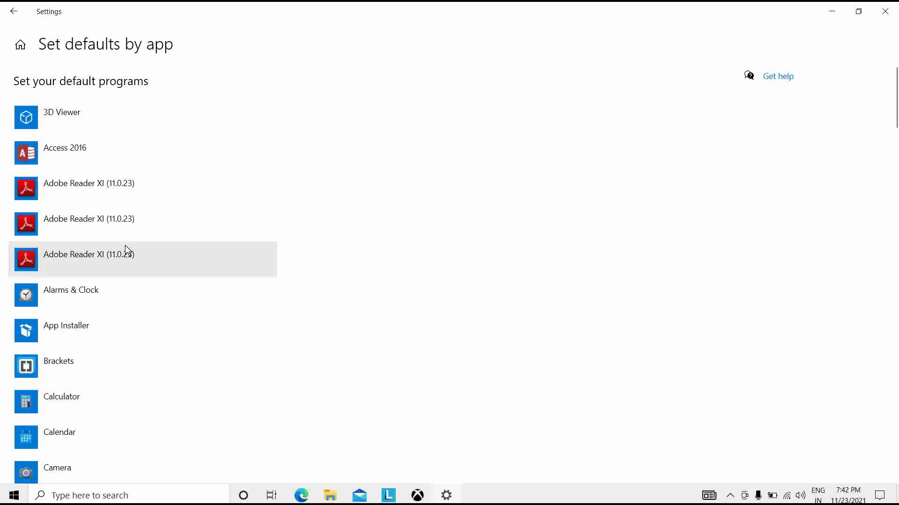
left_click(58, 131)
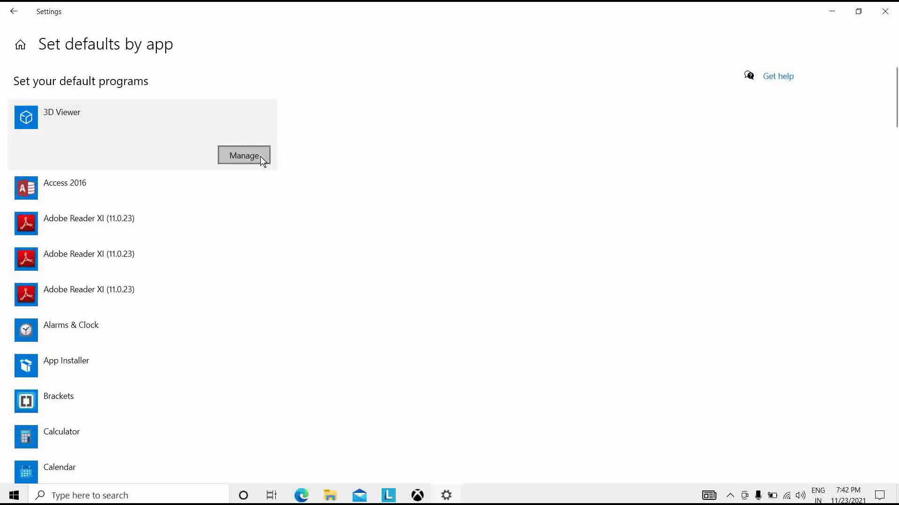
scroll(252, 290, "down", 10)
scroll(235, 287, "down", 13)
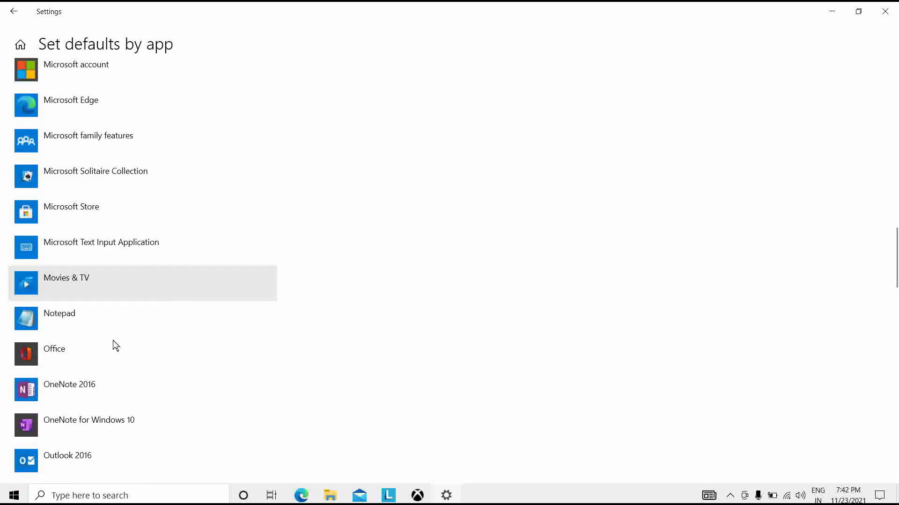
left_click(14, 11)
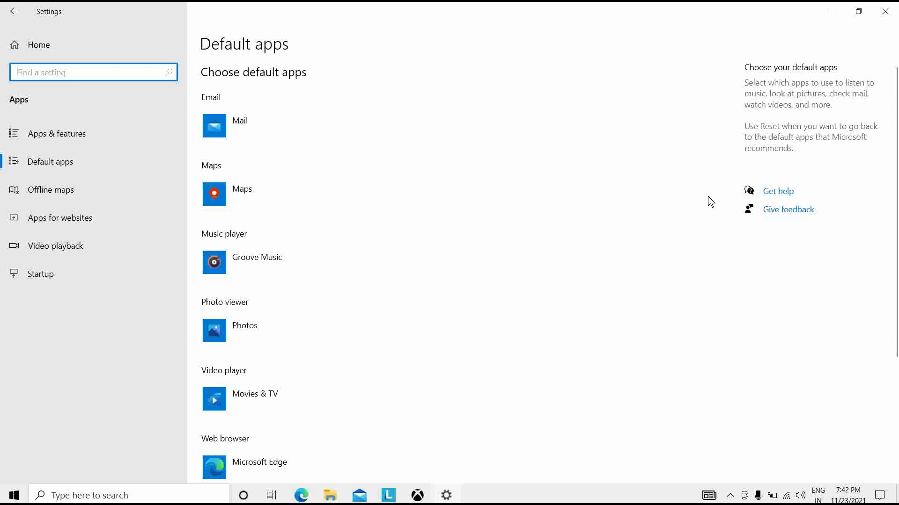
scroll(594, 347, "down", 5)
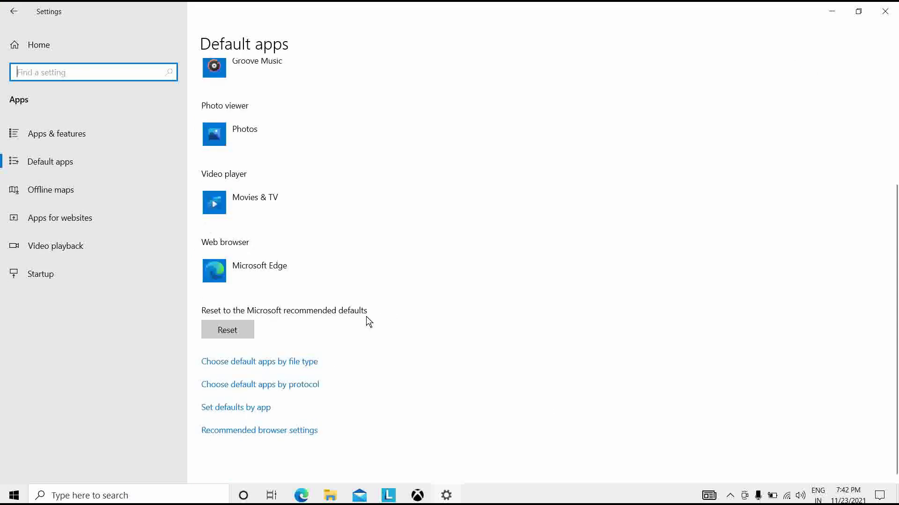
- Open the 'Choose default apps by protocol' list and browse it
left_click(269, 384)
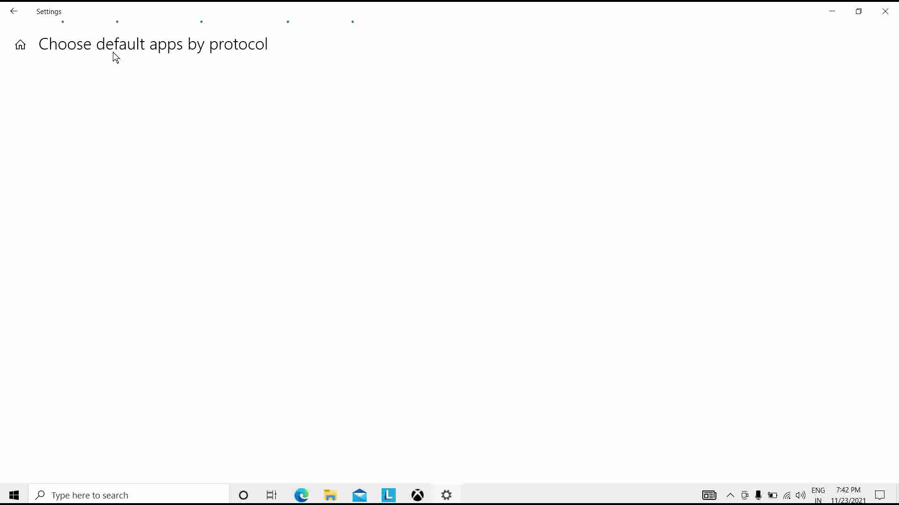
scroll(139, 156, "down", 3)
scroll(97, 181, "up", 3)
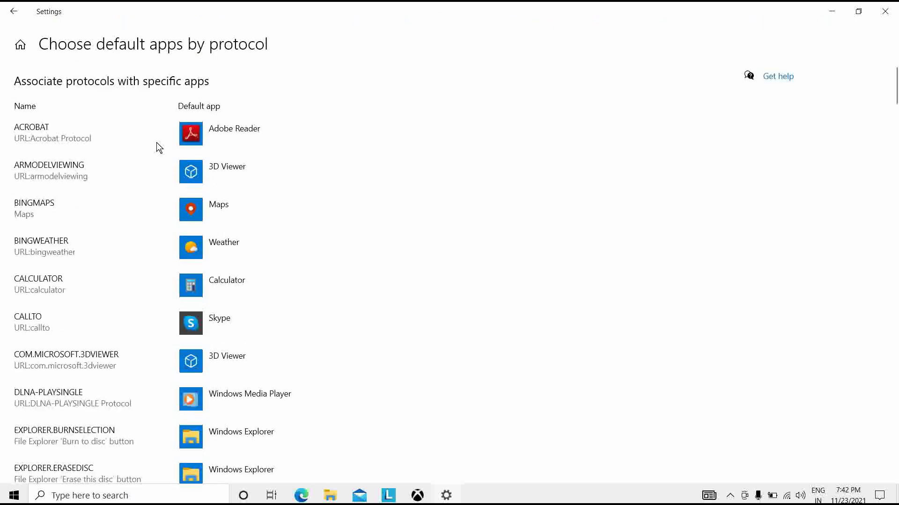
- View the alternative apps for ACROBAT without changing it, then go back to Default apps
left_click(201, 136)
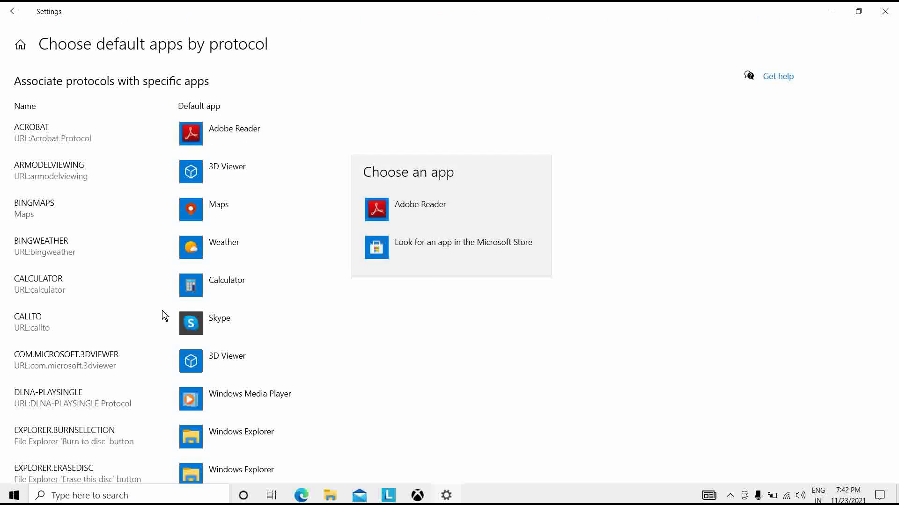
left_click(45, 211)
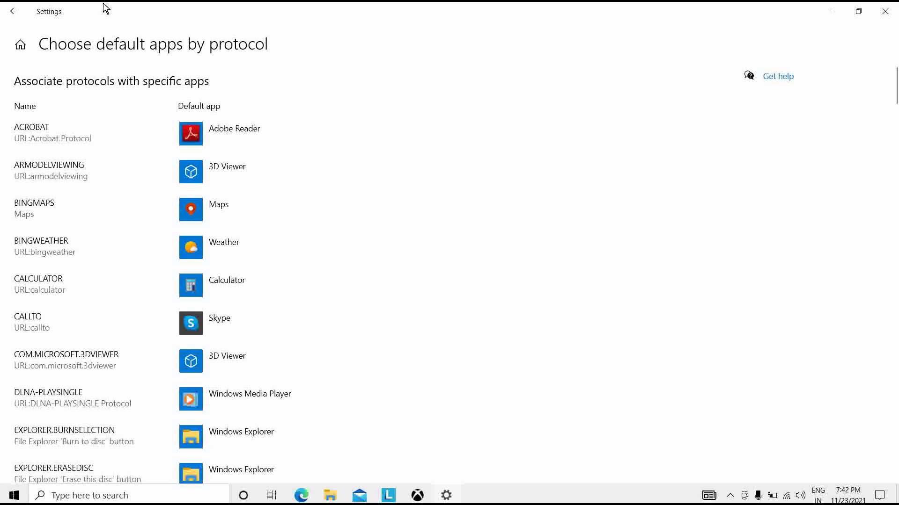
left_click(9, 11)
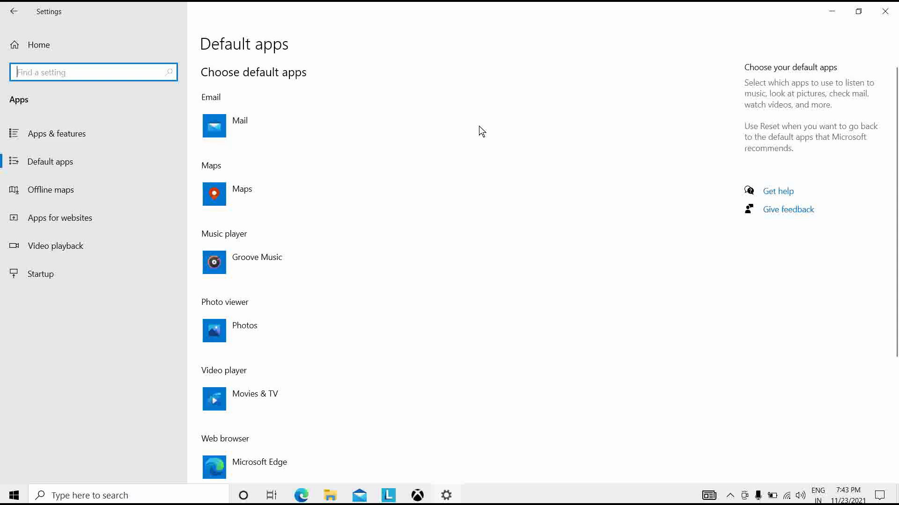
- In 'Set defaults by app', review Movies & TV's file types (.asf, .m1v → Windows Media Player), then return
scroll(499, 167, "down", 5)
left_click(244, 408)
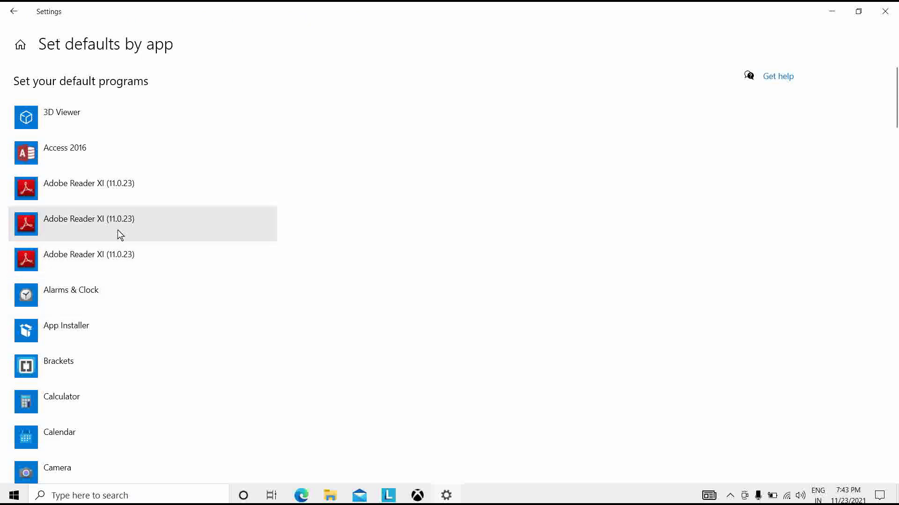
scroll(113, 223, "down", 15)
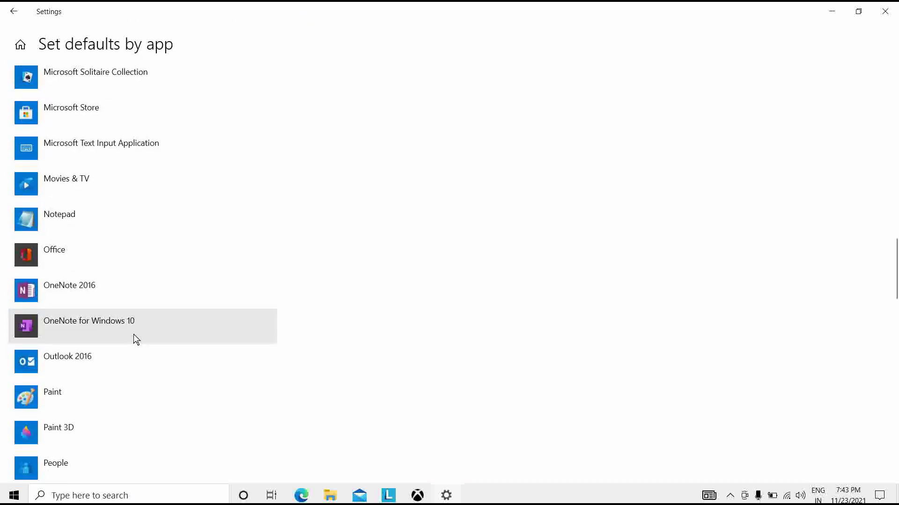
scroll(84, 276, "up", 3)
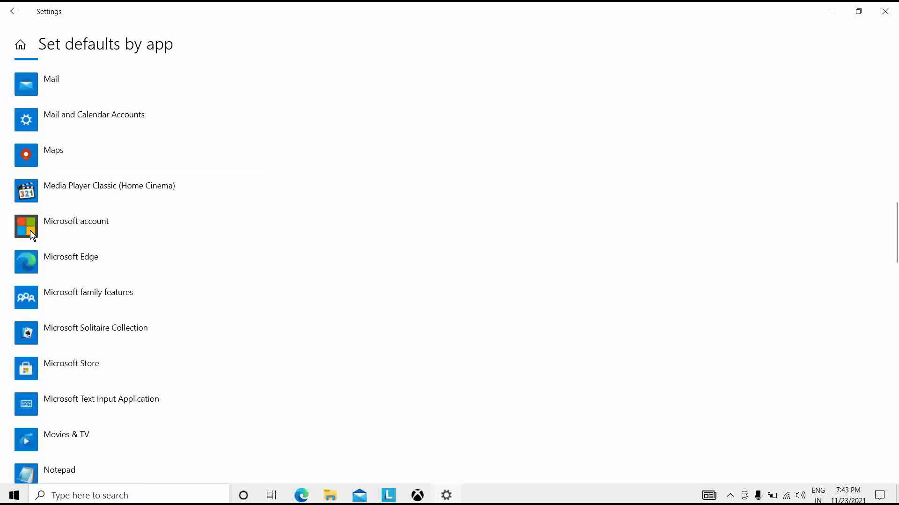
scroll(74, 395, "down", 3)
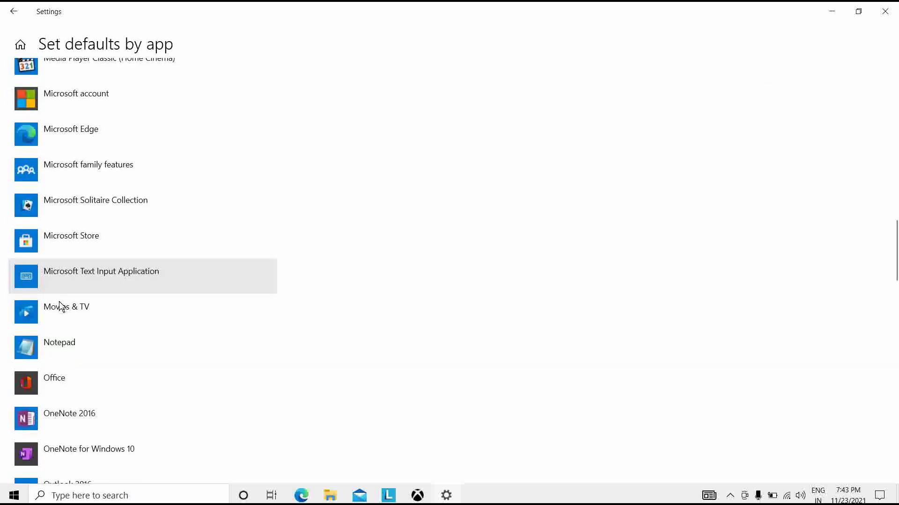
left_click(66, 310)
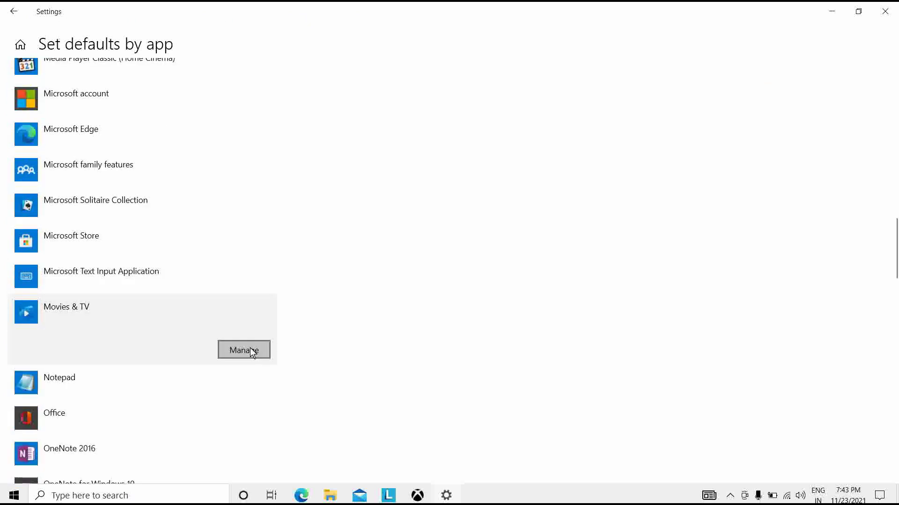
left_click(253, 351)
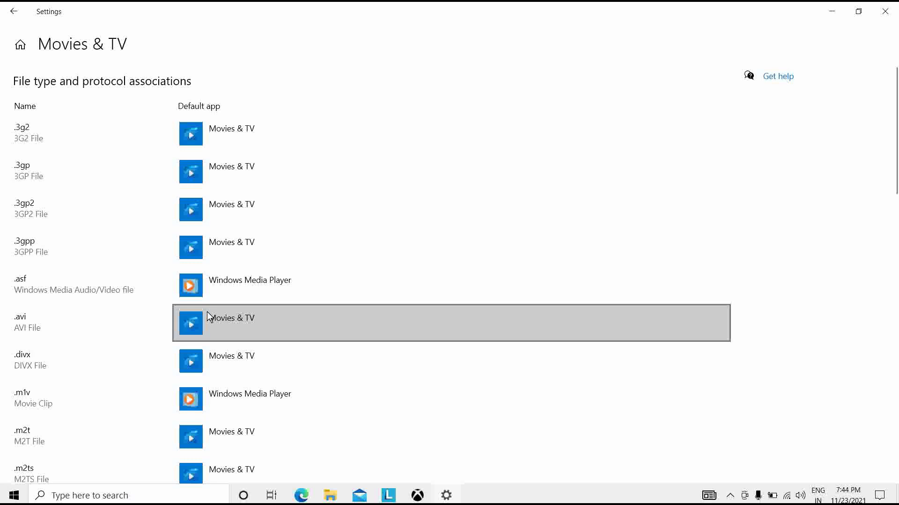
left_click(23, 17)
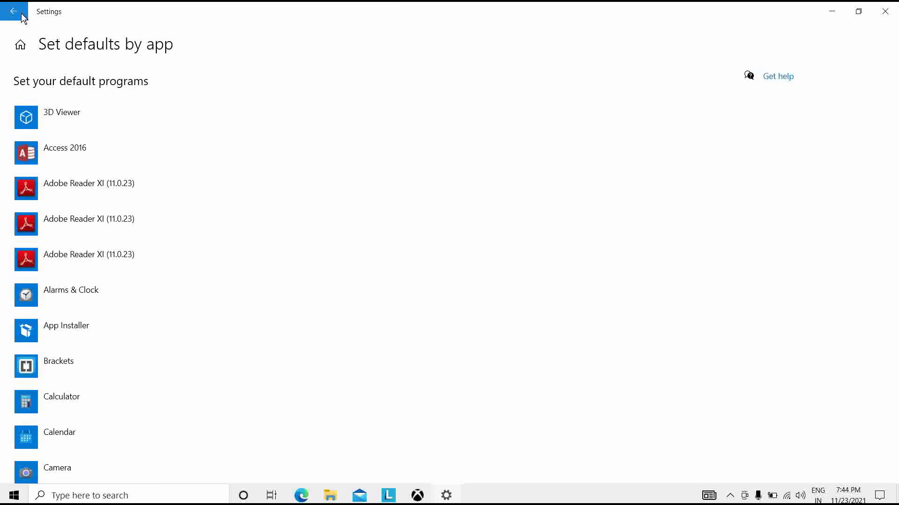
- Go back to Default apps and reopen the 'Choose default apps by protocol' list
left_click(21, 14)
scroll(405, 383, "down", 5)
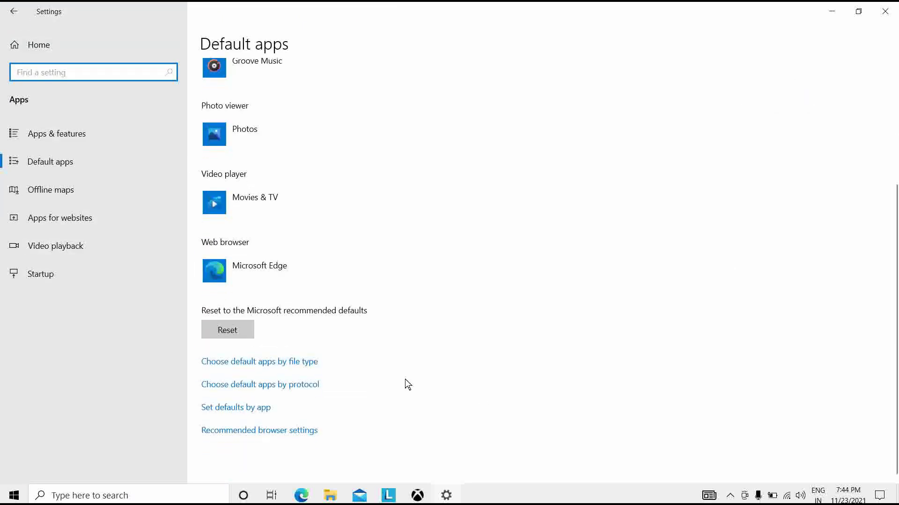
left_click(252, 385)
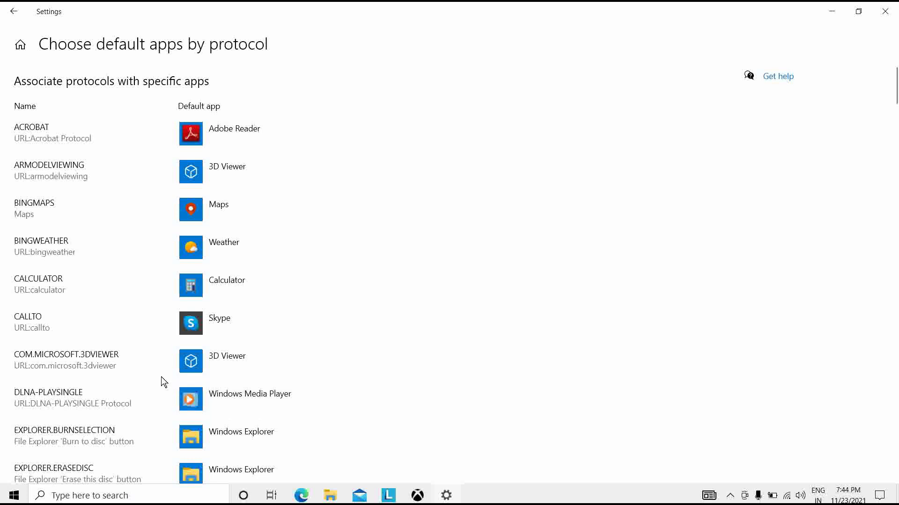
- Show the app choices for MAILTO: Mail, Firefox, Google Chrome, Microsoft Edge and Outlook 2016
scroll(216, 370, "down", 5)
scroll(136, 407, "down", 4)
scroll(152, 367, "up", 3)
scroll(237, 310, "down", 2)
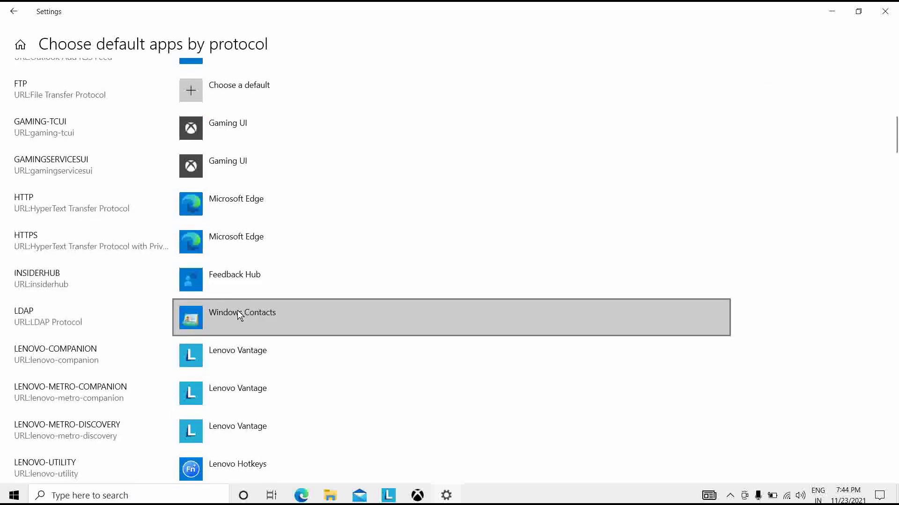
scroll(233, 299, "up", 3)
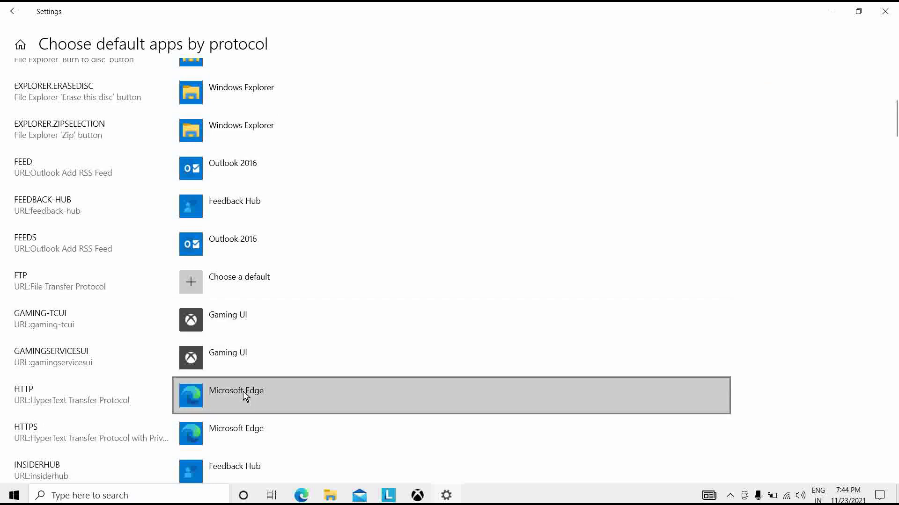
scroll(243, 392, "down", 4)
scroll(243, 391, "down", 7)
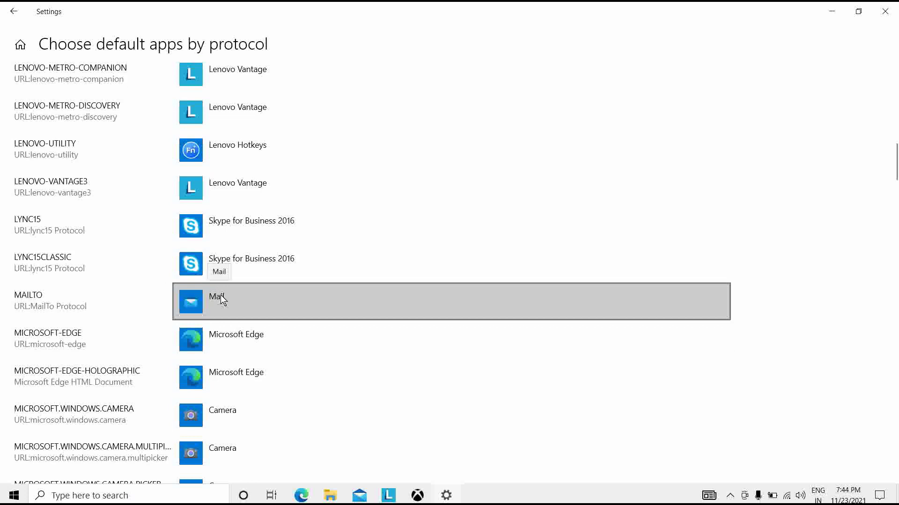
left_click(221, 296)
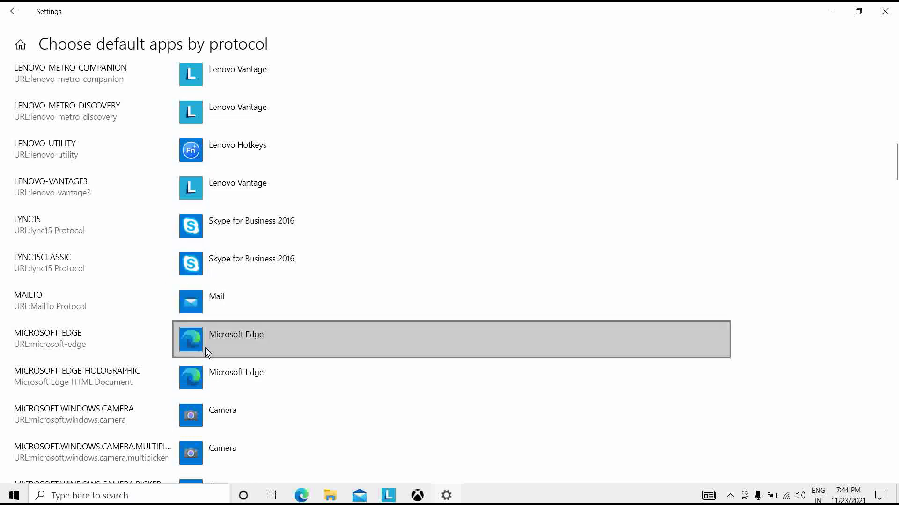
left_click(204, 312)
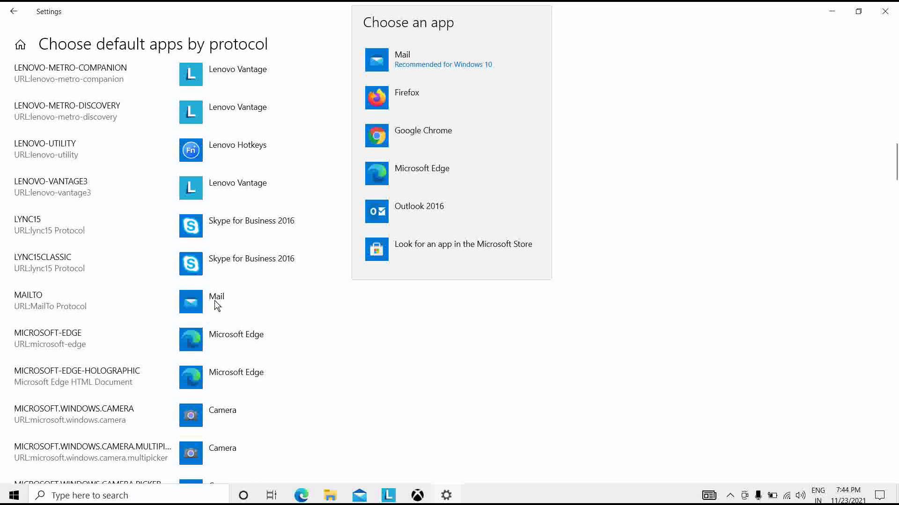